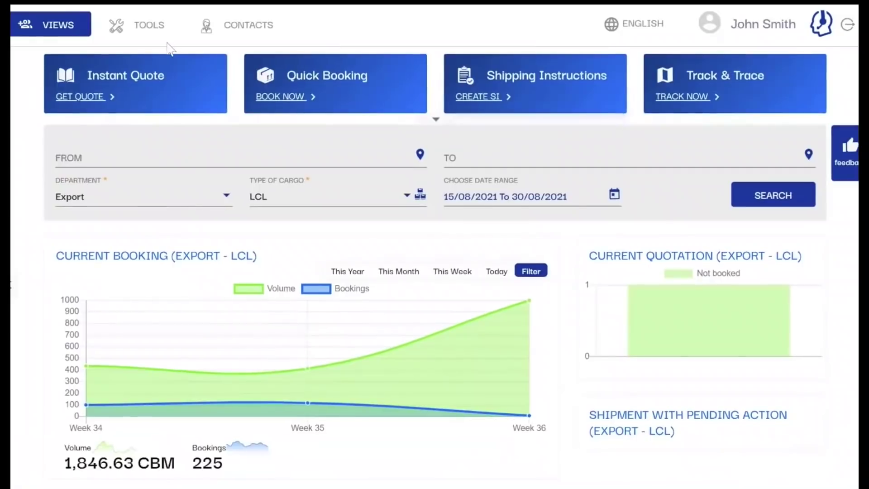
# Step: Open the Shipping Instructions form from the tools section, then return to the dashboard
pyautogui.click(147, 30)
pyautogui.click(142, 117)
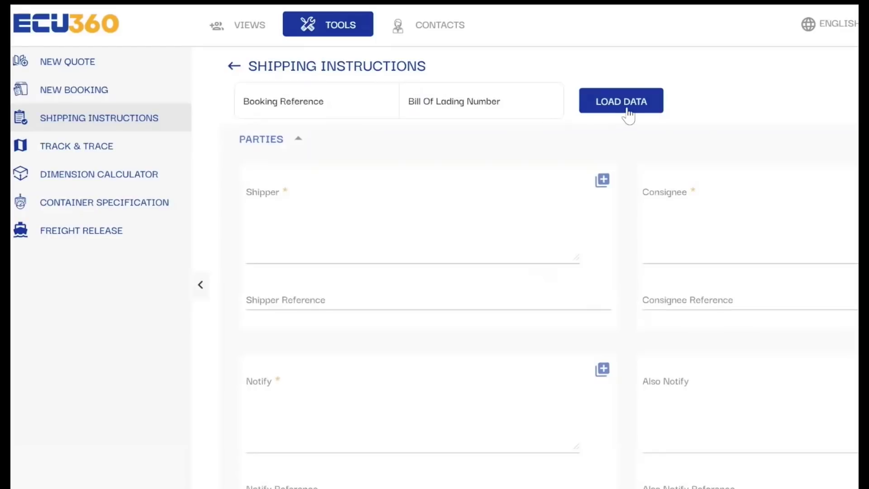
pyautogui.click(254, 30)
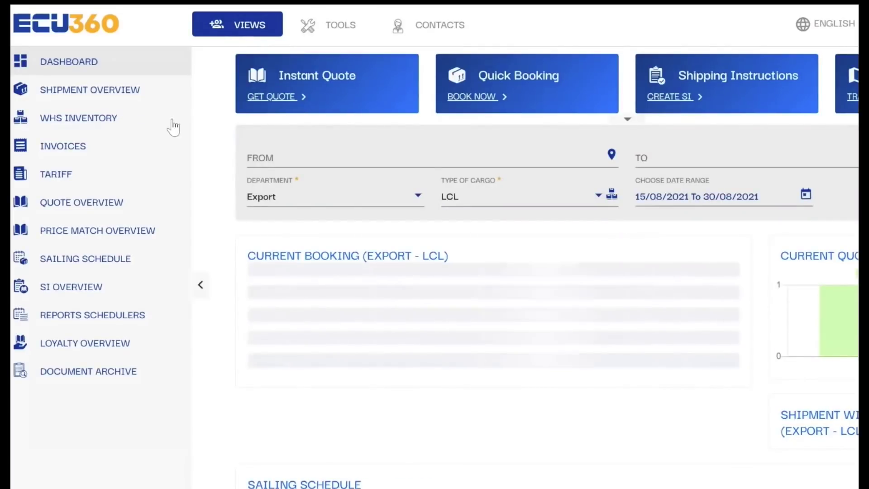
# Step: In the Pending SI overview, open booking SIN/ANR/1734022 and create its shipping instruction
pyautogui.click(151, 290)
pyautogui.click(450, 70)
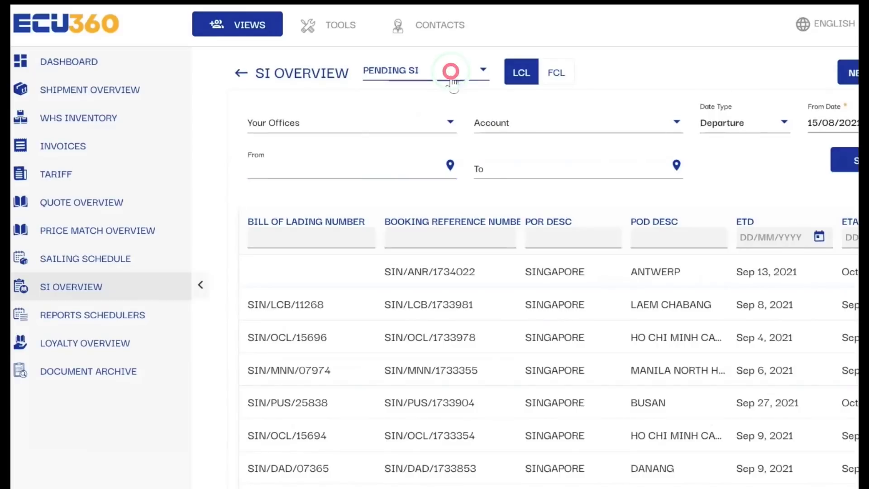
pyautogui.click(421, 94)
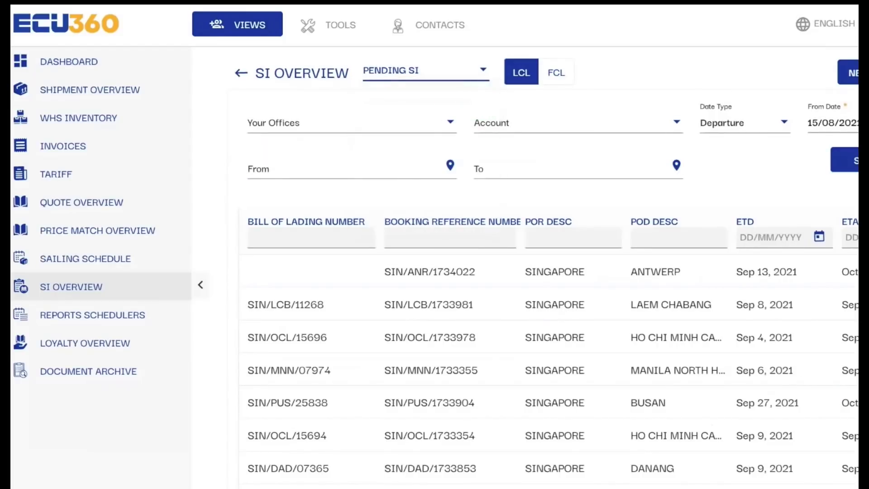
pyautogui.click(435, 272)
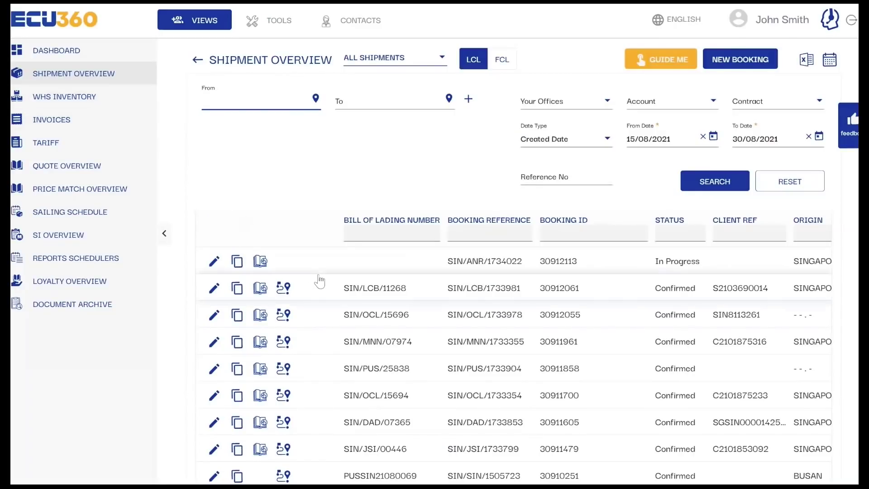
pyautogui.click(259, 263)
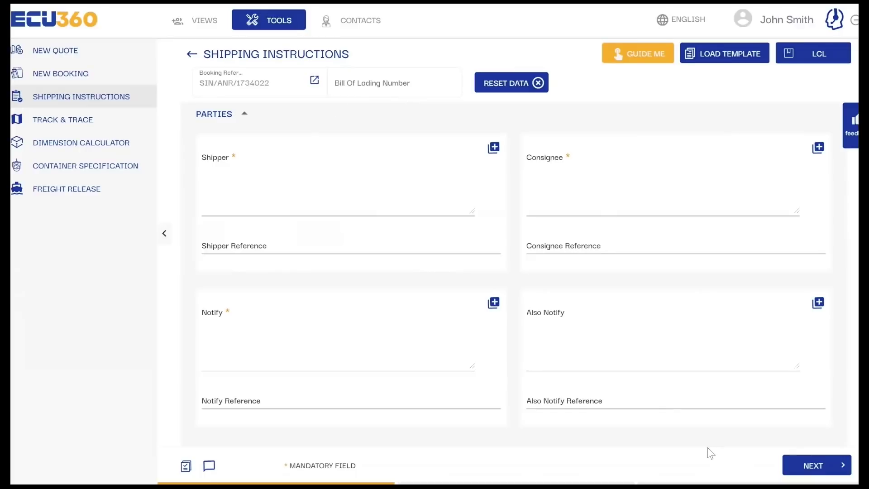
pyautogui.click(747, 53)
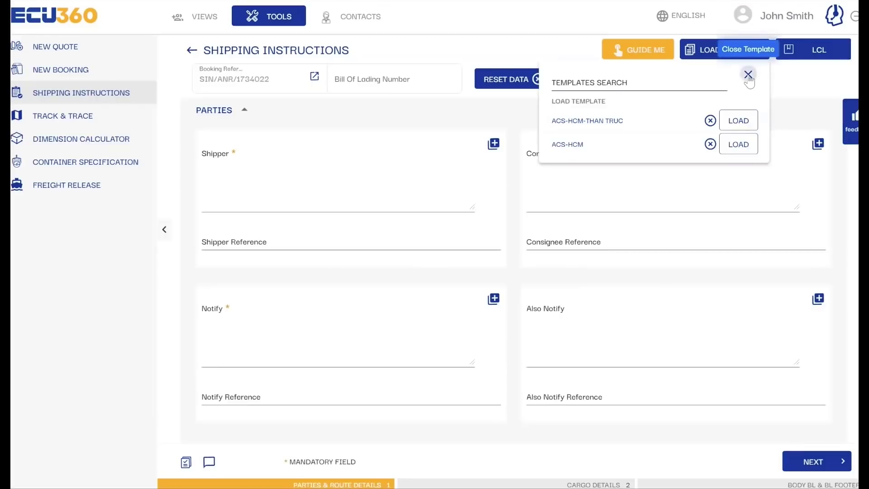
pyautogui.click(748, 75)
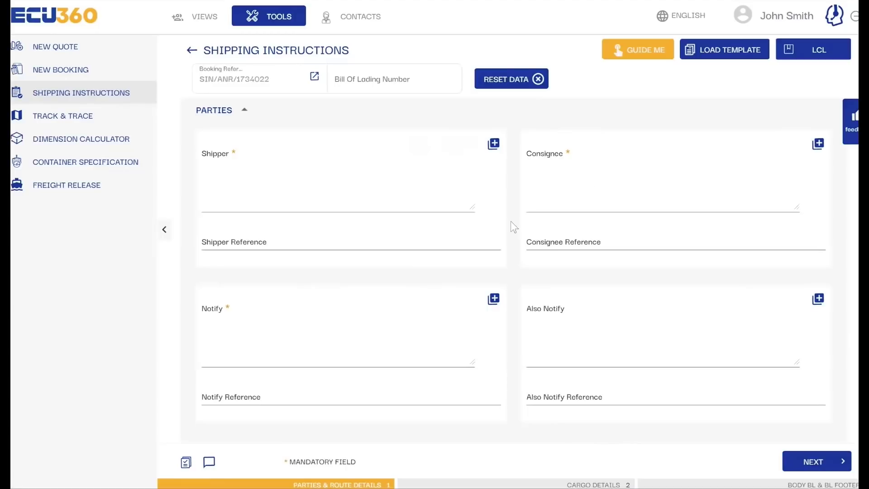
# Step: Set Shipper to saved company test client, Consignee to 'test consigness', and Notify to saved company test
pyautogui.click(494, 145)
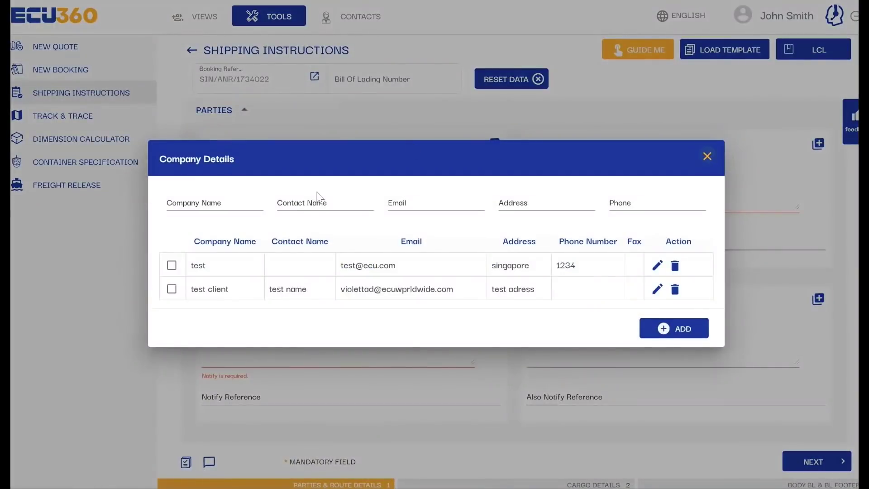
pyautogui.click(172, 289)
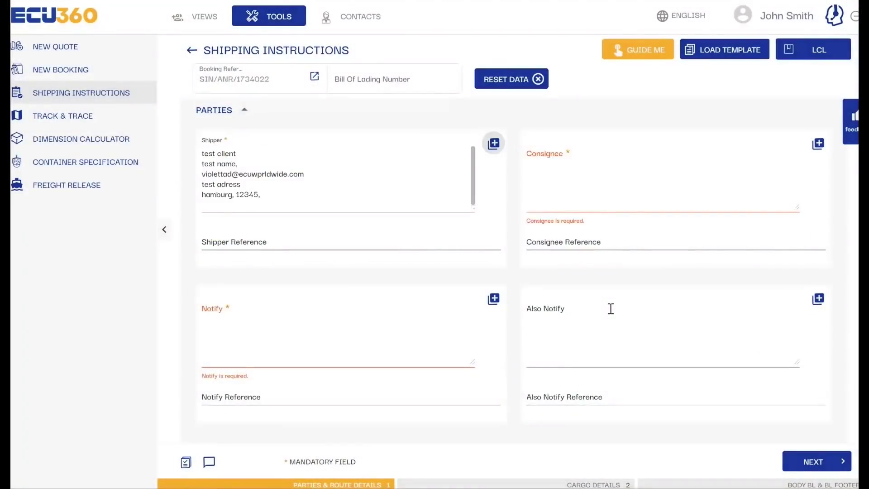
pyautogui.click(605, 161)
pyautogui.write('test consigness')
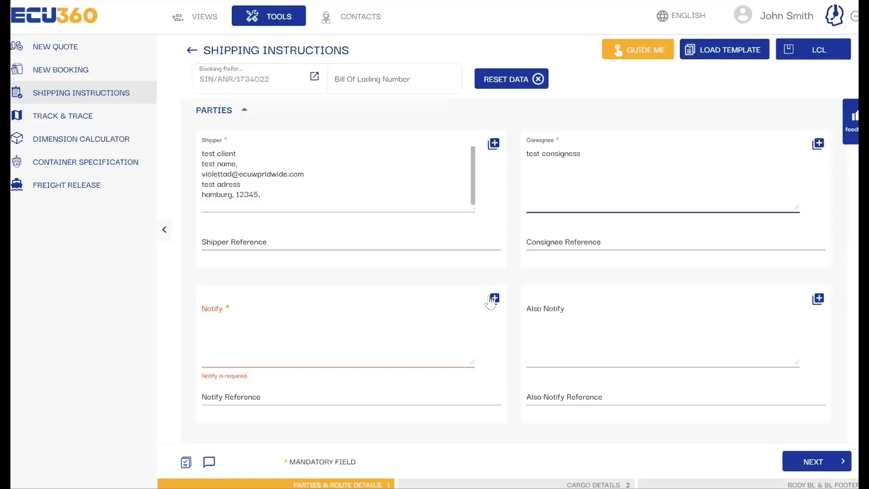
pyautogui.click(494, 299)
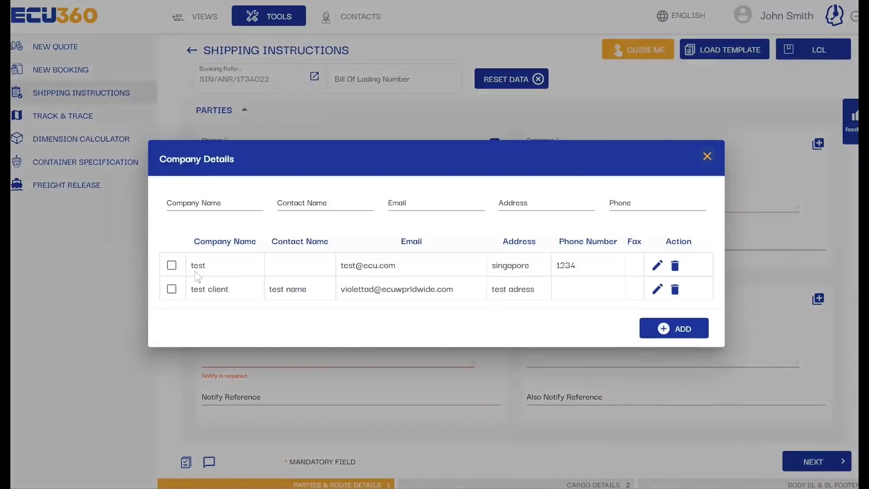
pyautogui.click(171, 266)
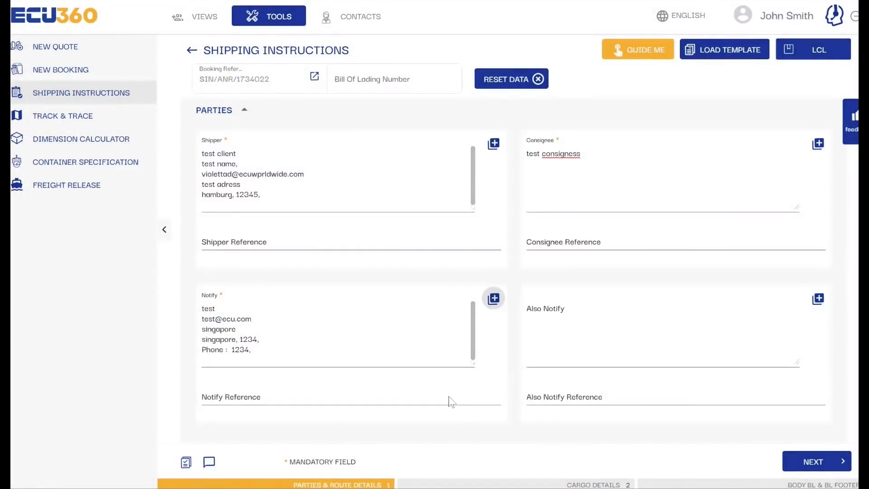
pyautogui.scroll(-4, 452, 401)
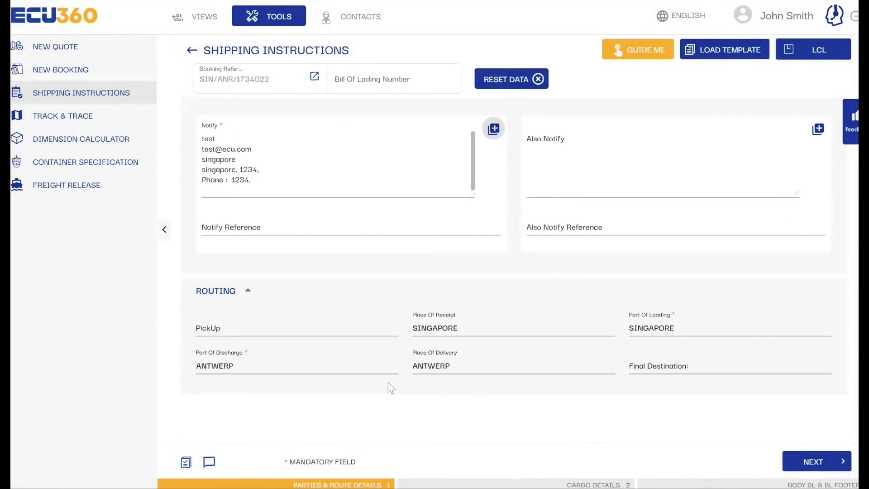
# Step: On the cargo details step, add HS/NCM code 1234 to CARGO1
pyautogui.click(814, 462)
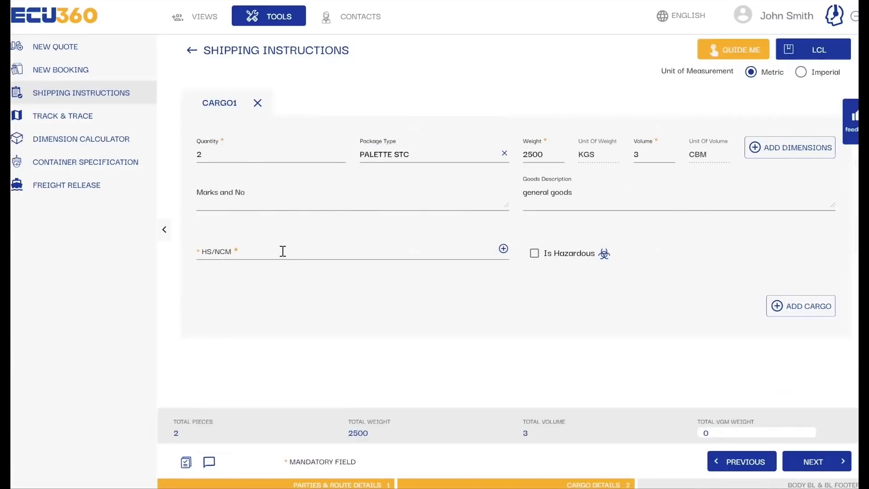
pyautogui.click(261, 254)
pyautogui.write('1234')
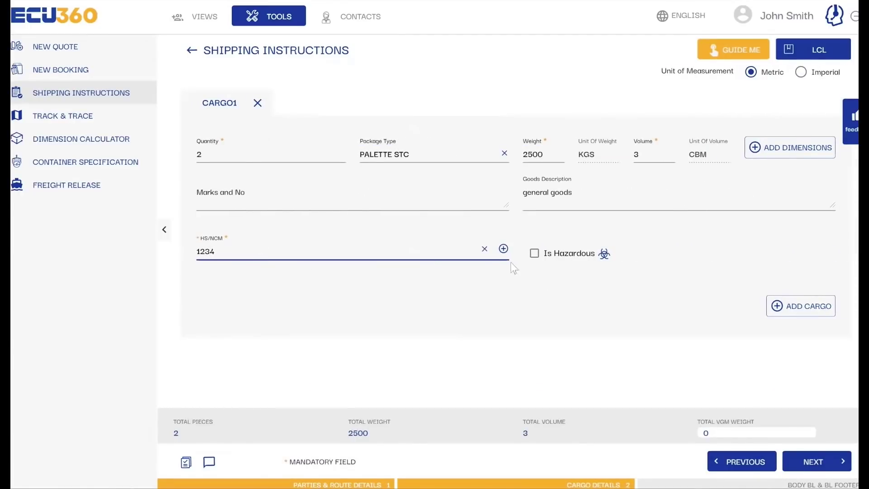
pyautogui.click(504, 249)
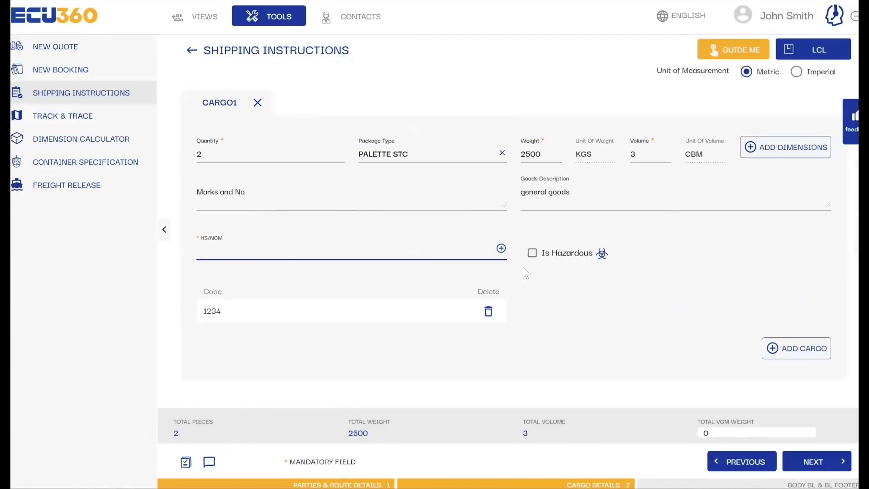
# Step: Advance to the bill of lading details step and place the cursor in the Body BL field
pyautogui.scroll(-1, 539, 344)
pyautogui.scroll(1, 557, 385)
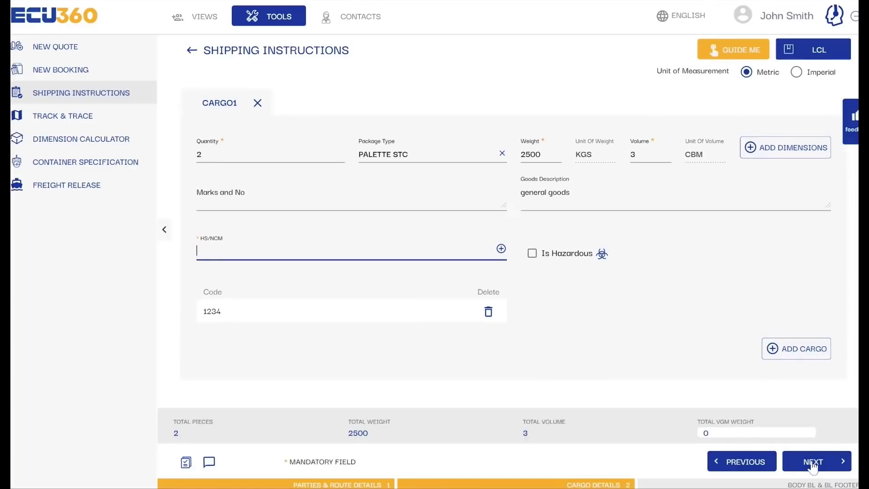
pyautogui.click(810, 462)
pyautogui.click(322, 145)
# Step: Enter Body BL 'test body BL', Prepaid freight terms, and 3 original and 3 copy BLs
pyautogui.write('test body BL')
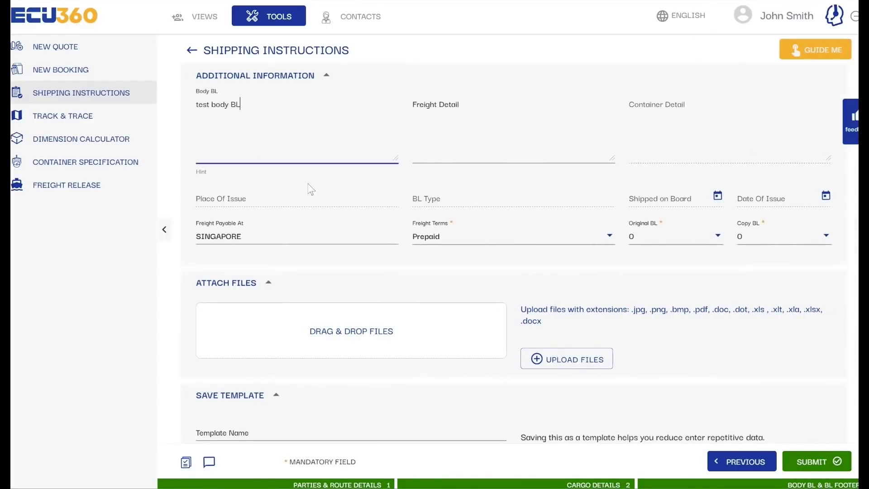
pyautogui.click(455, 234)
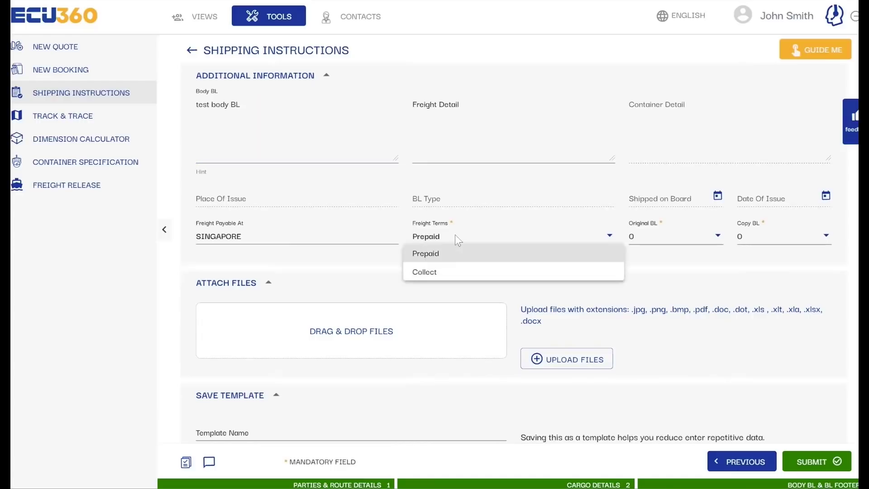
pyautogui.click(436, 262)
pyautogui.click(719, 238)
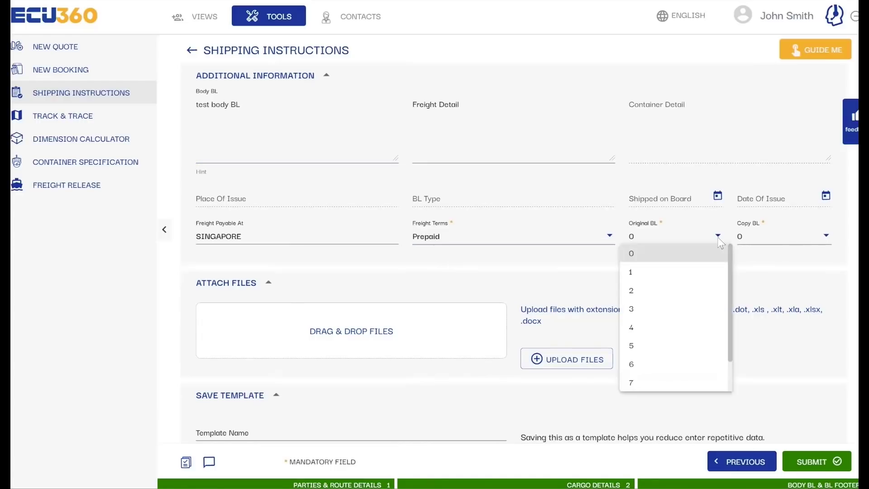
pyautogui.click(678, 309)
pyautogui.click(797, 236)
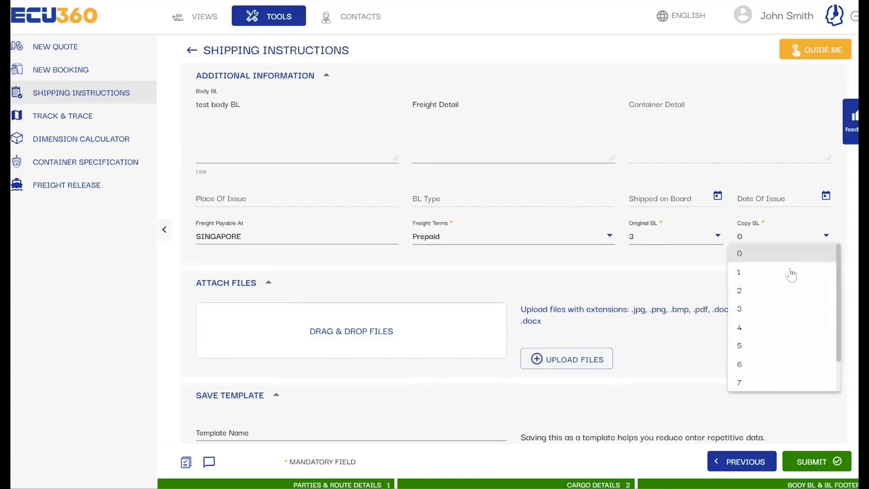
pyautogui.click(770, 308)
# Step: Save the form as template 'SIN-ANT template' and submit the shipping instruction
pyautogui.scroll(-1, 445, 304)
pyautogui.click(445, 304)
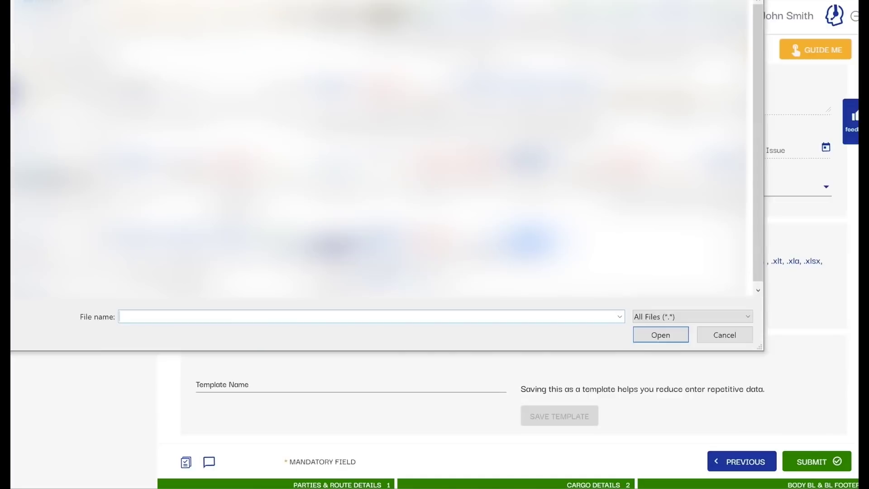
pyautogui.click(737, 339)
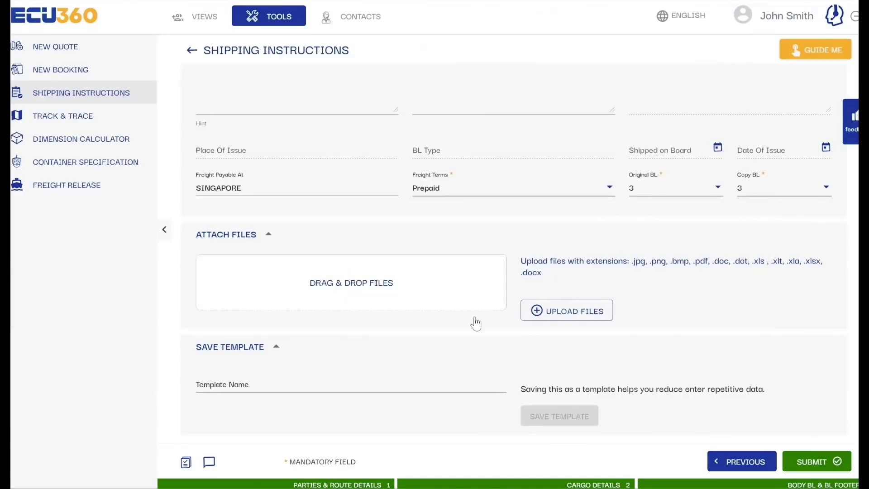
pyautogui.click(295, 383)
pyautogui.write('SIN')
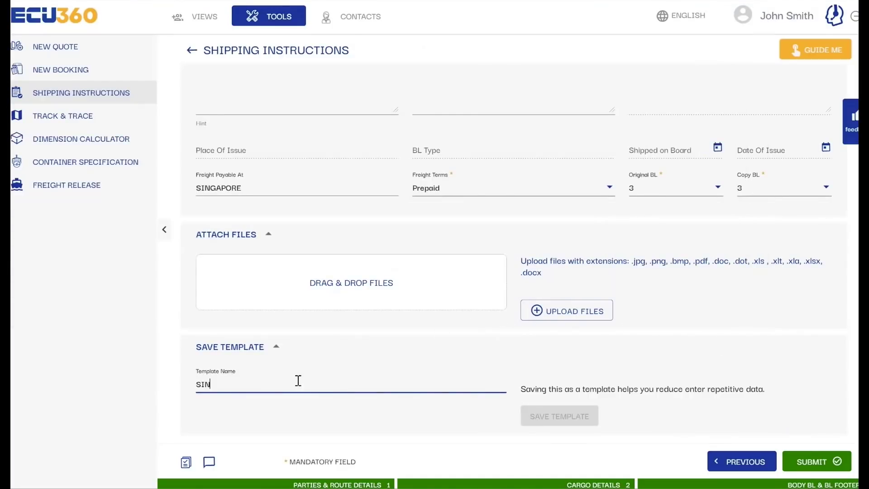
pyautogui.write('-ANT template')
pyautogui.click(560, 416)
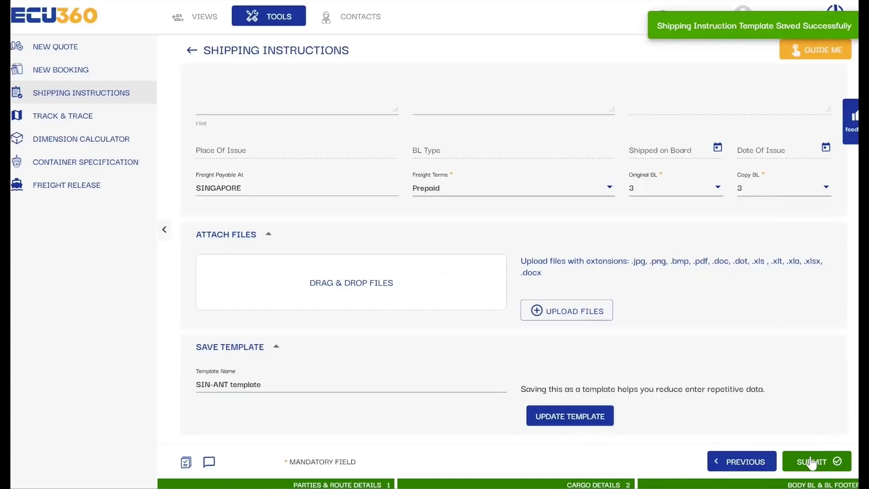
pyautogui.click(812, 463)
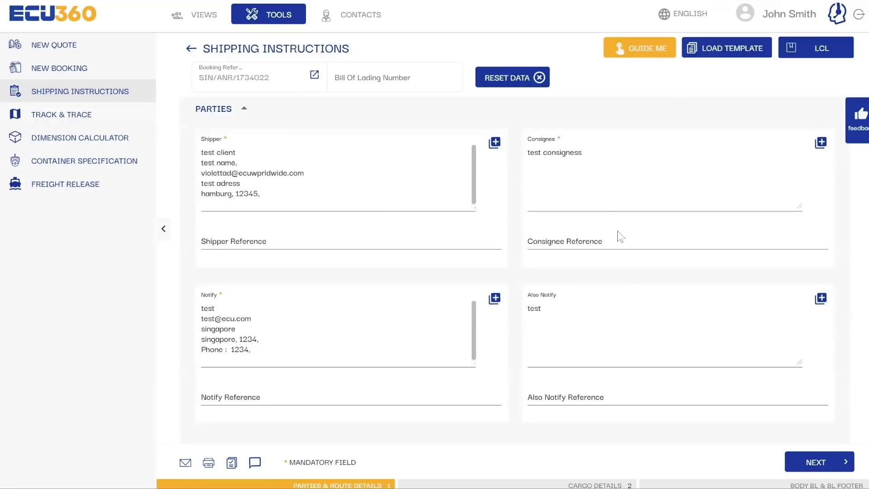
# Step: On the Body BL & BL Footer step, save the form as template 'SIN-Antwerp template'
pyautogui.click(812, 461)
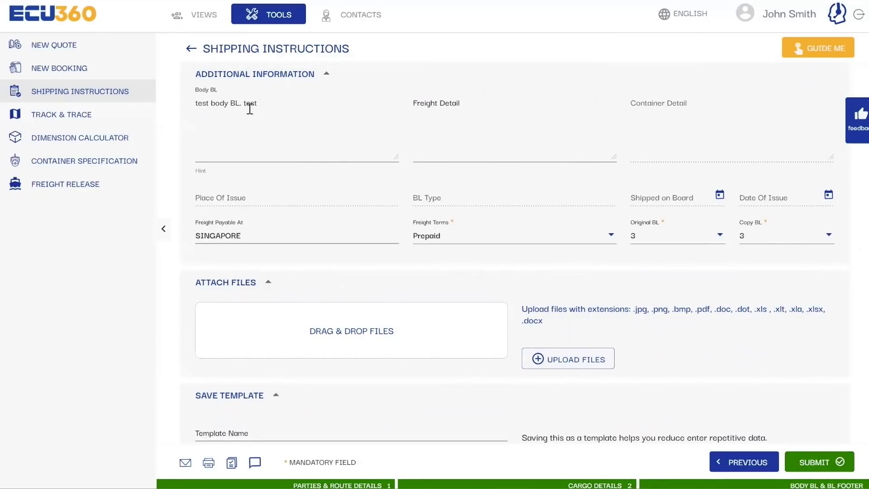
pyautogui.scroll(-1, 385, 317)
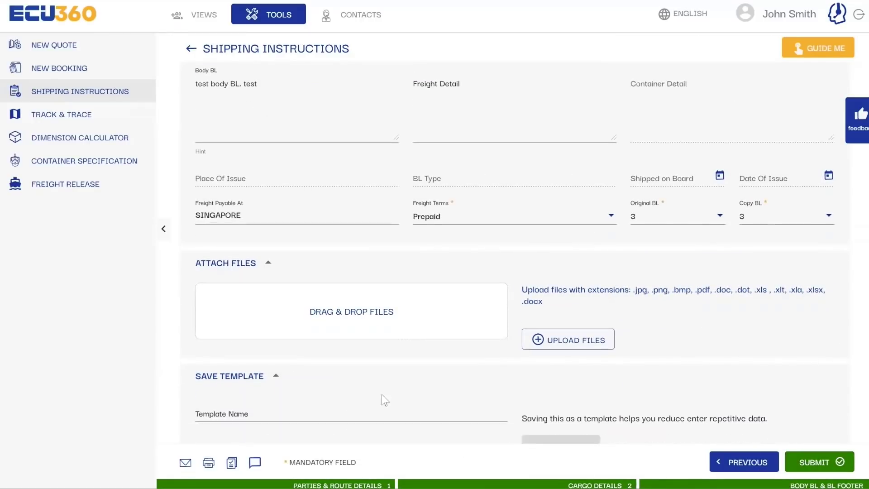
pyautogui.click(345, 387)
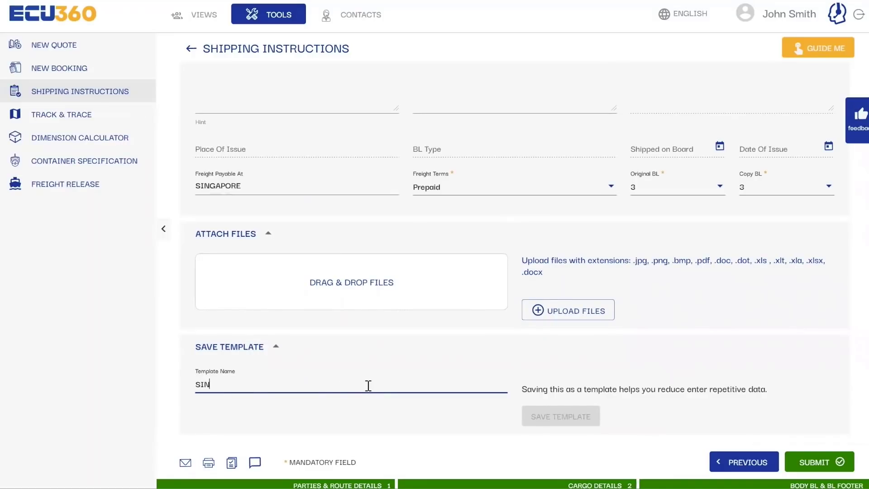
pyautogui.write('SIN-Antwerp template')
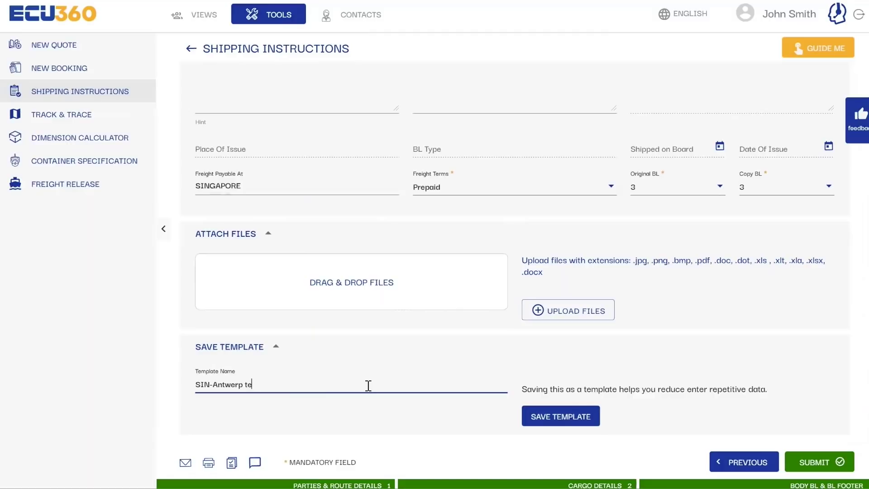
pyautogui.click(549, 417)
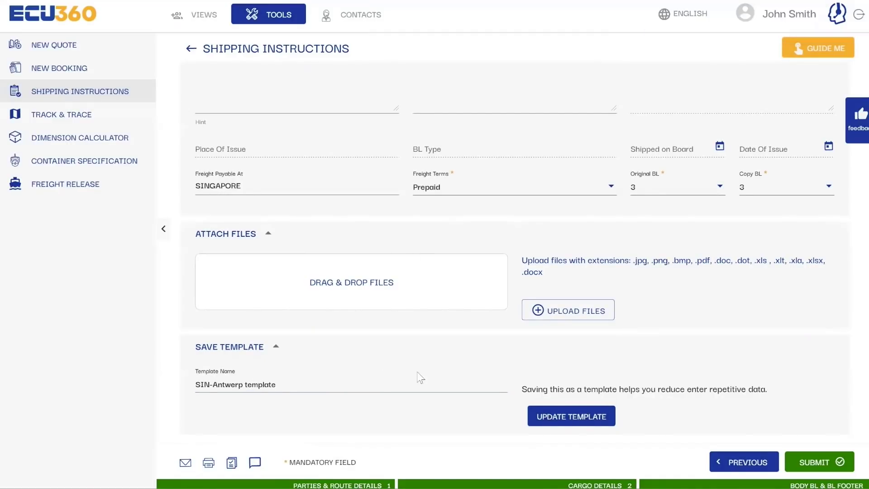
# Step: Start a new shipping instruction and load all sections from SIN-ANTWERP TEMPLATE
pyautogui.click(151, 93)
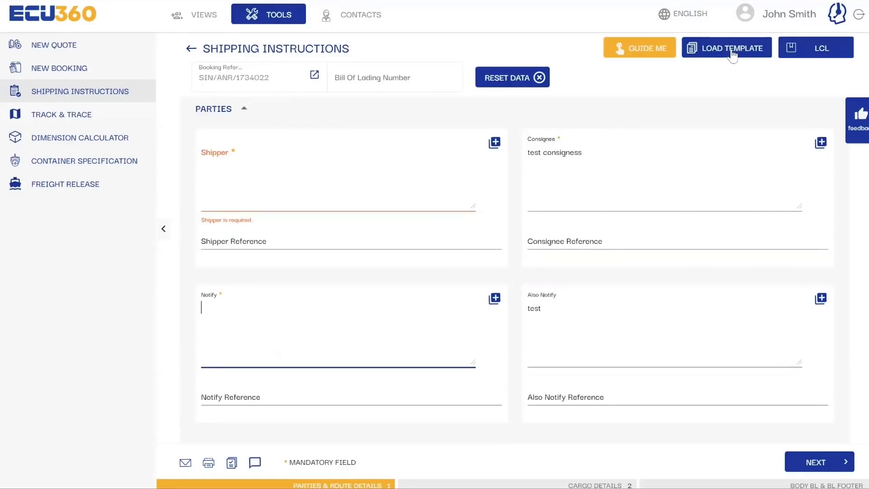
pyautogui.click(712, 54)
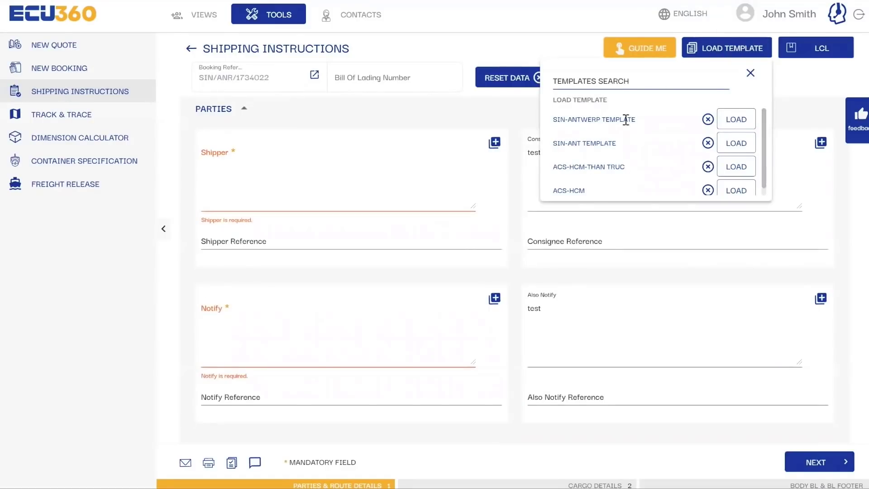
pyautogui.click(738, 120)
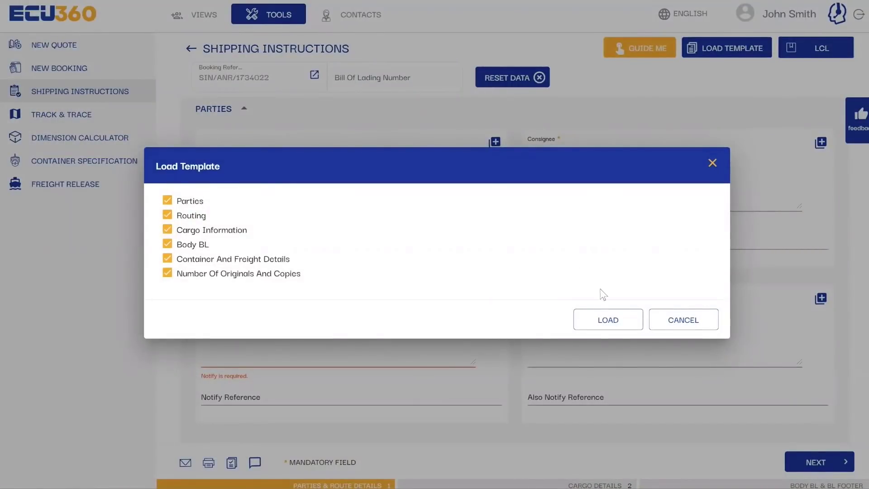
pyautogui.click(611, 319)
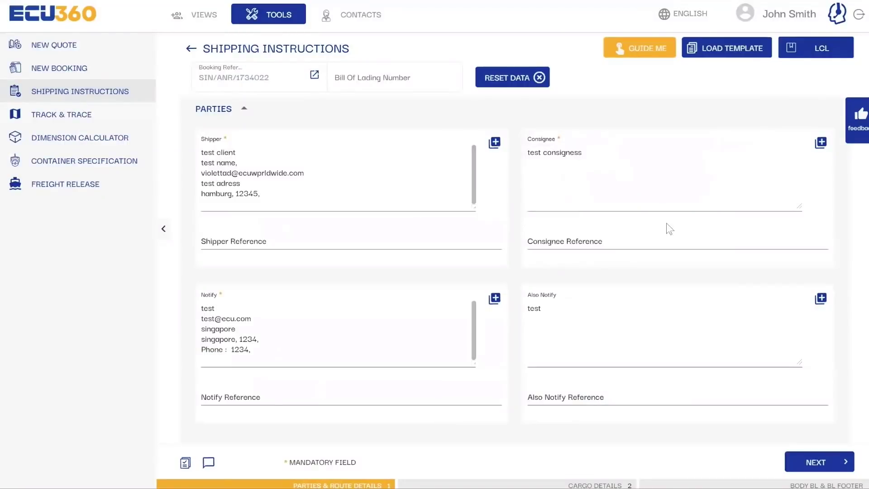
# Step: Step through Cargo Details and Body BL & BL Footer, then submit the shipping instruction
pyautogui.click(812, 466)
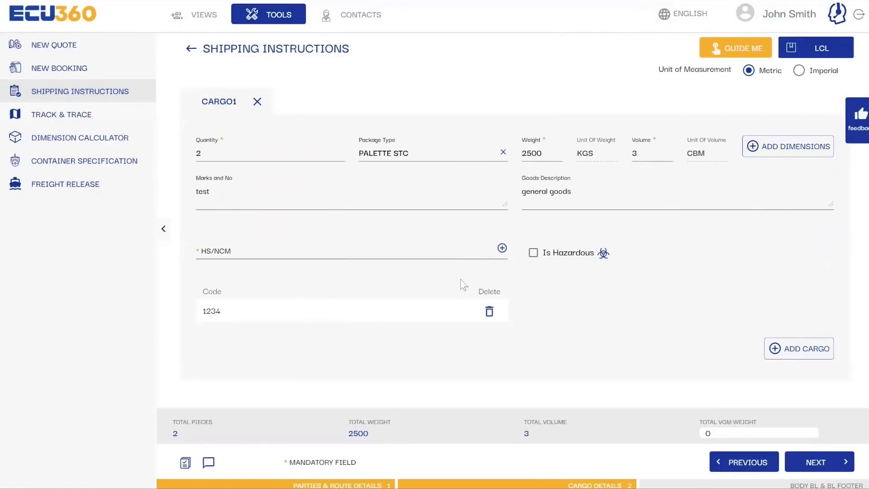
pyautogui.click(823, 463)
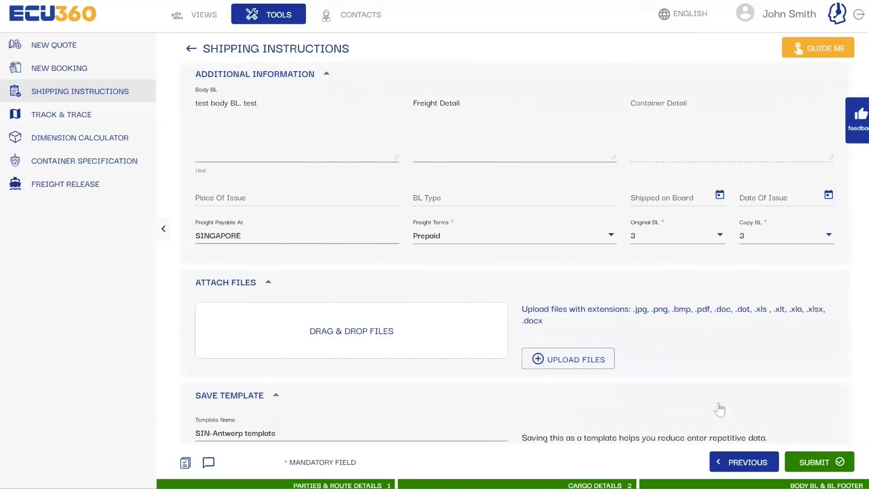
pyautogui.scroll(-1, 326, 170)
pyautogui.scroll(1, 357, 317)
pyautogui.click(835, 462)
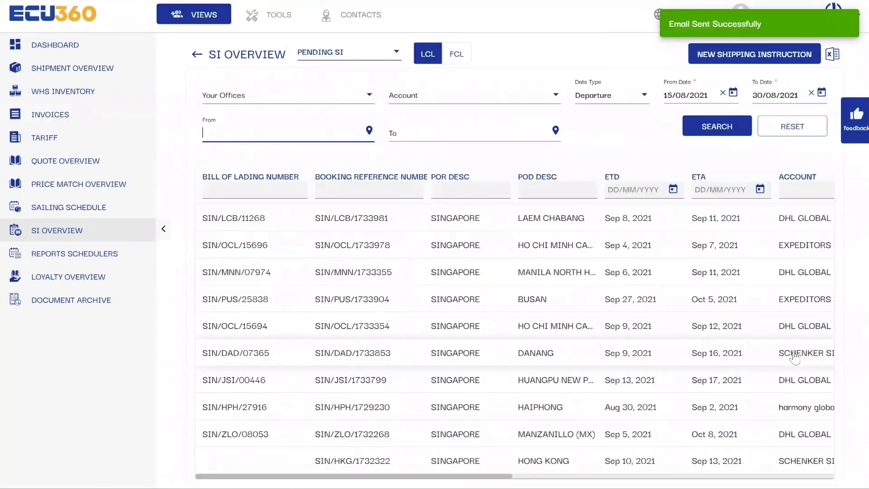